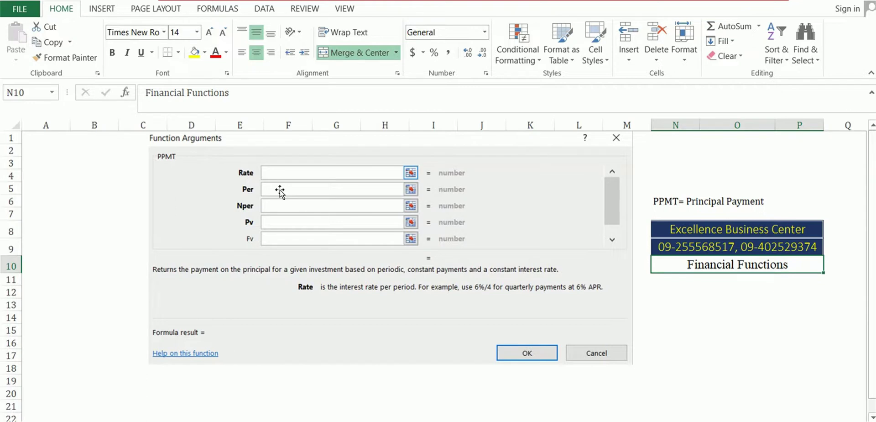
Nudge the PPMT Function Arguments picture (Picture 1) slightly left and down beside the label
{"action": "left_click_drag", "start_coordinate": [280, 189], "coordinate": [272, 196]}
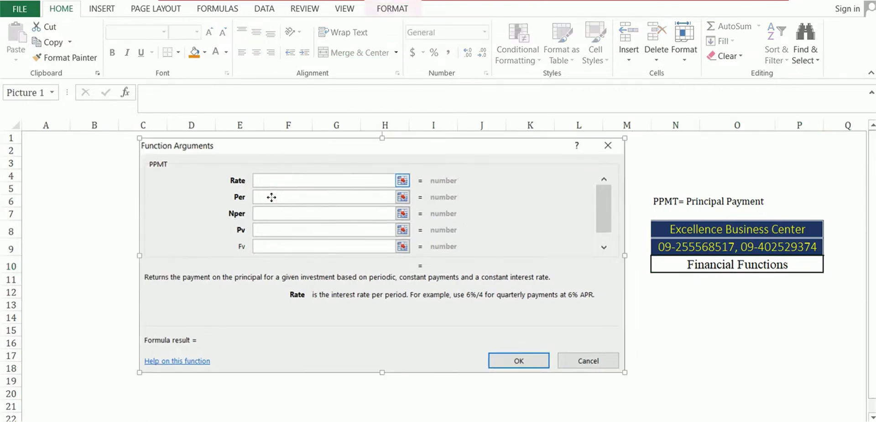